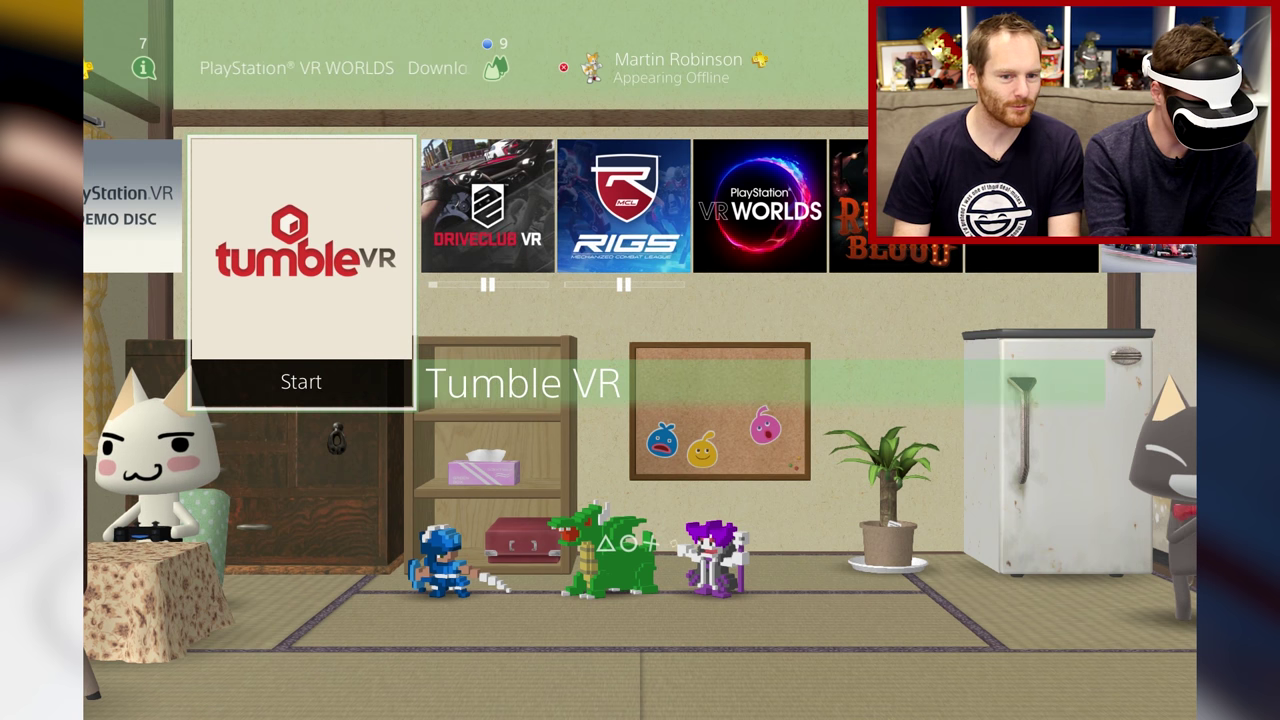
key("Return")
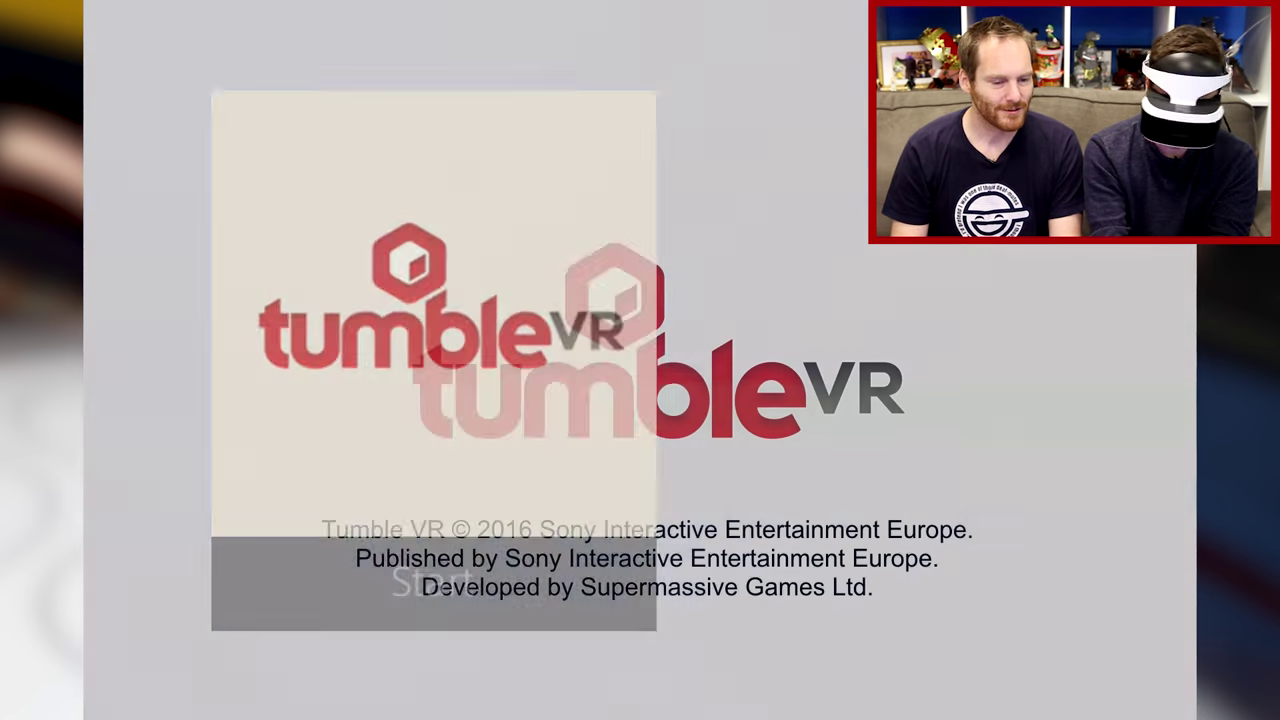